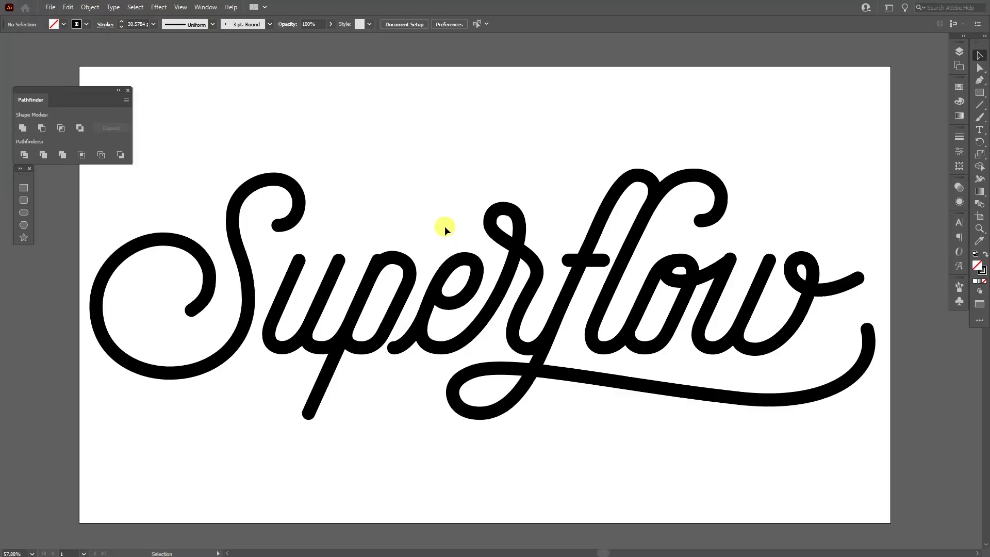
# Step: Draw a wavy test path above the Superflow lettering, then delete it
pyautogui.moveTo(444, 226); pyautogui.dragTo(842, 463)
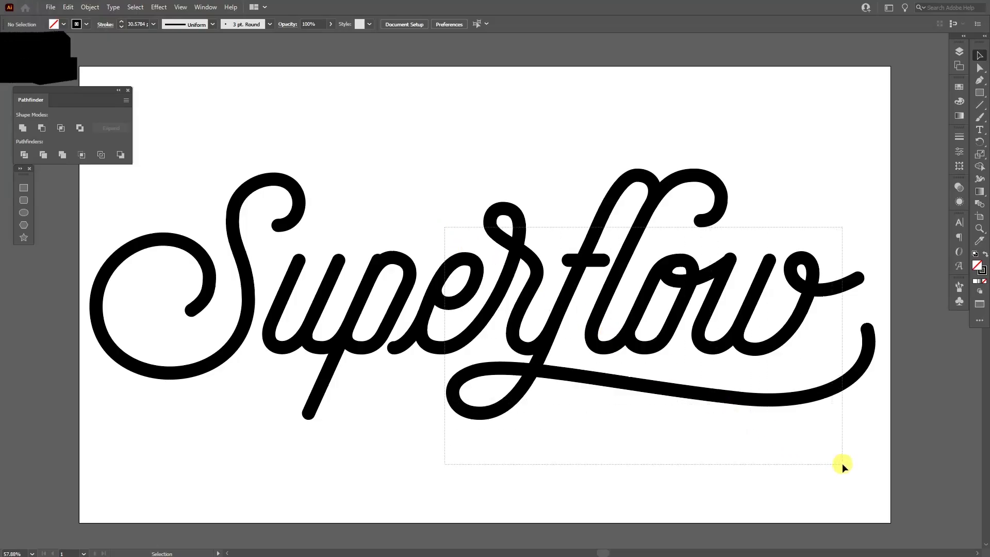
pyautogui.click(582, 109)
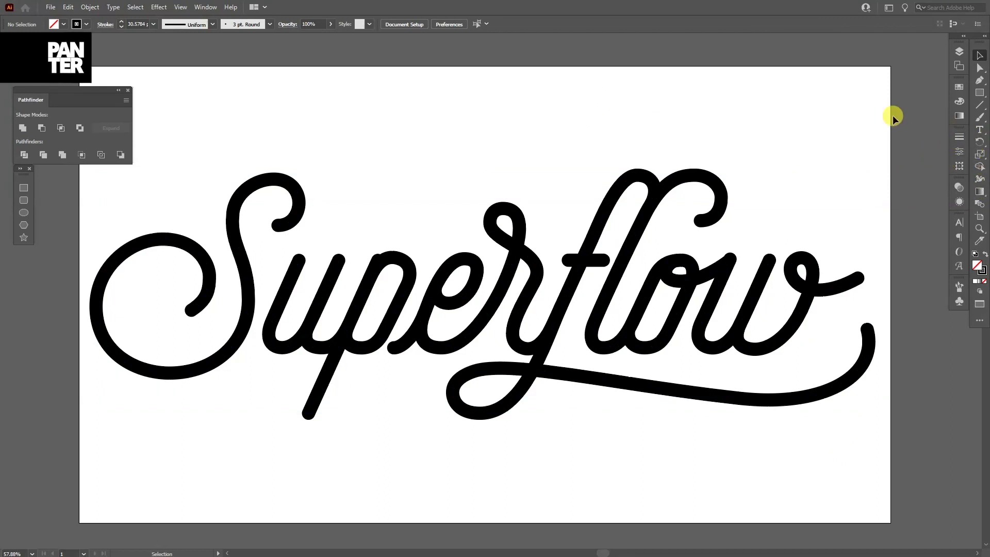
pyautogui.click(980, 80)
pyautogui.moveTo(364, 122)
pyautogui.mouseDown()
pyautogui.moveTo(387, 137)
pyautogui.moveTo(507, 117)
pyautogui.mouseUp()
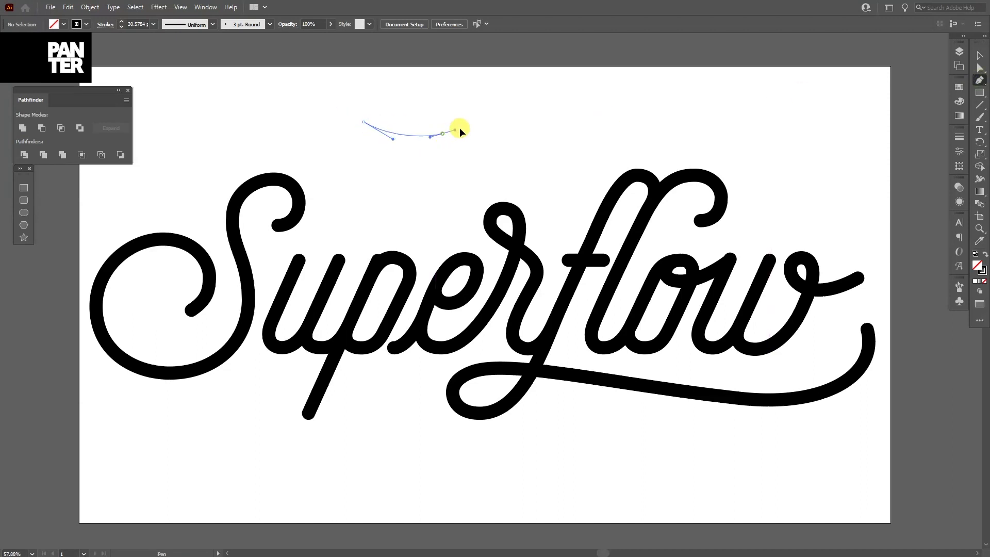
pyautogui.moveTo(599, 112)
pyautogui.mouseDown()
pyautogui.moveTo(712, 147)
pyautogui.moveTo(776, 130)
pyautogui.mouseUp()
pyautogui.click(980, 60)
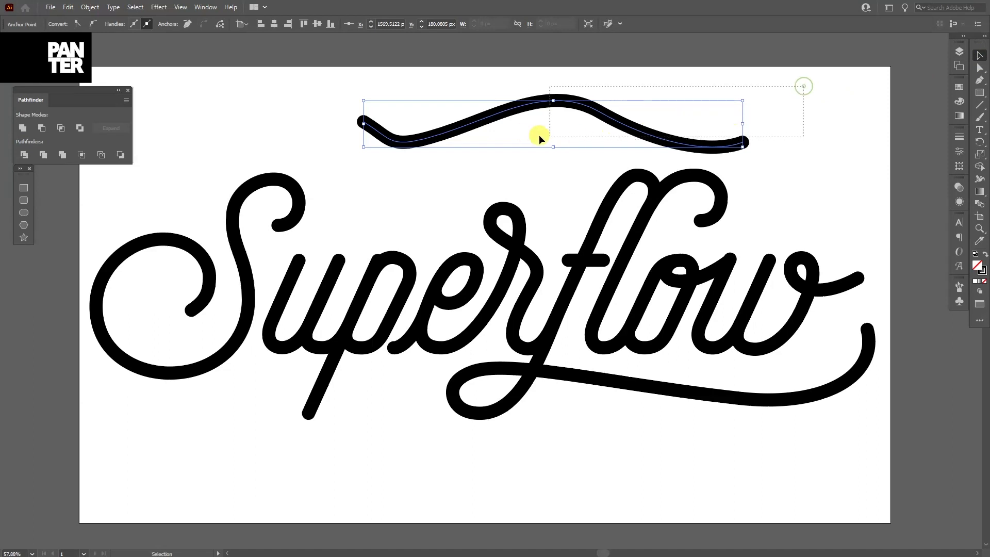
pyautogui.press('Delete')
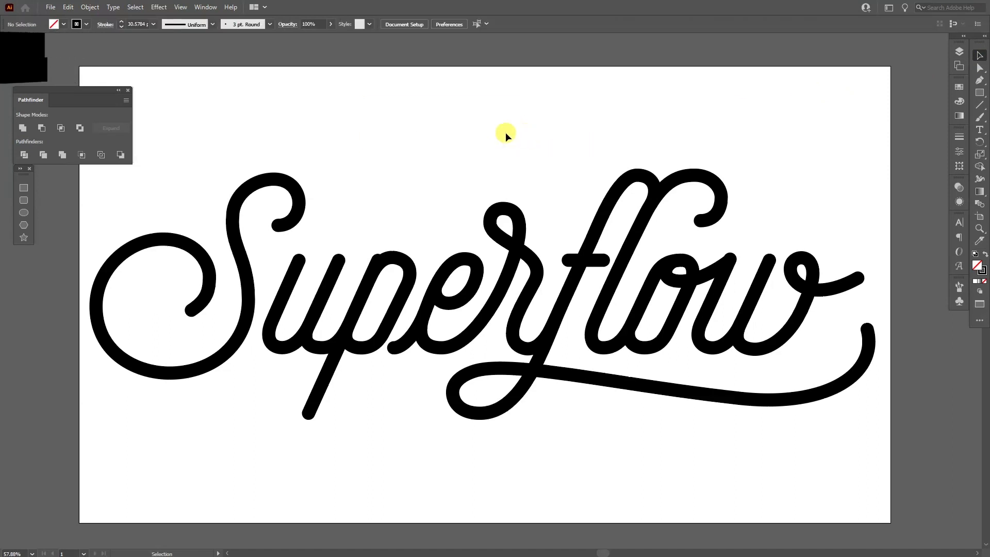
# Step: Save the document as Super in Adobe Illustrator format
pyautogui.click(50, 7)
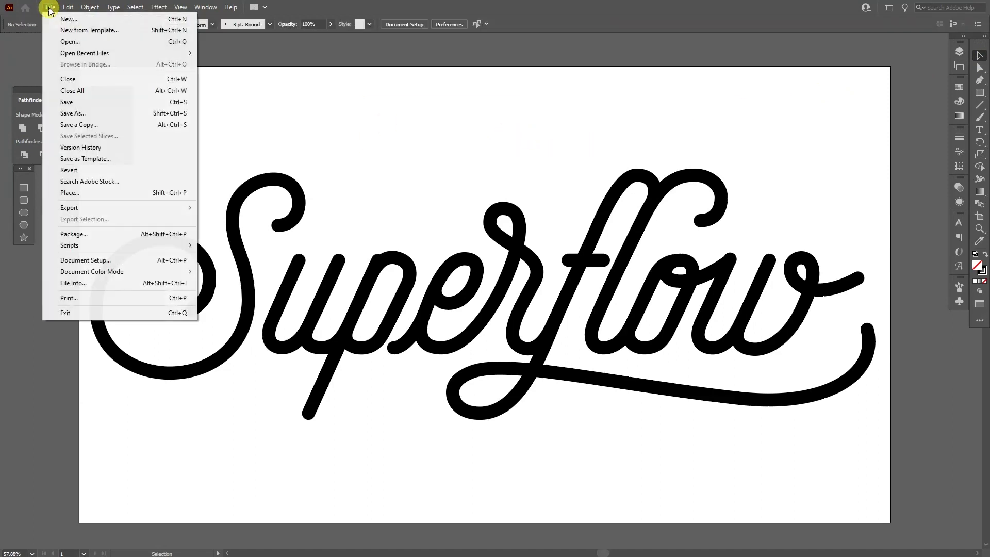
pyautogui.click(85, 113)
pyautogui.click(135, 361)
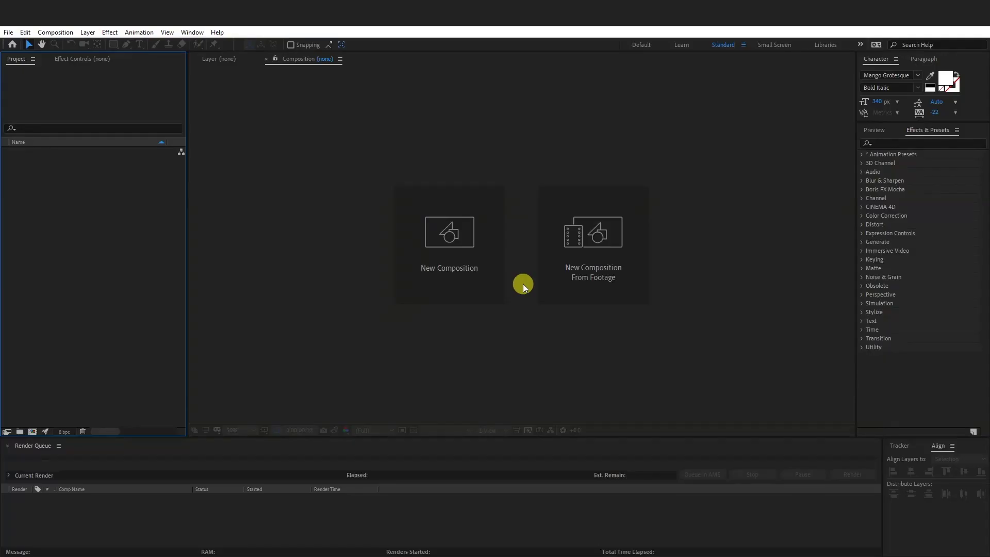
# Step: Create a 1920×1080 composition named TXT with a 0:00:07:00 duration
pyautogui.click(56, 32)
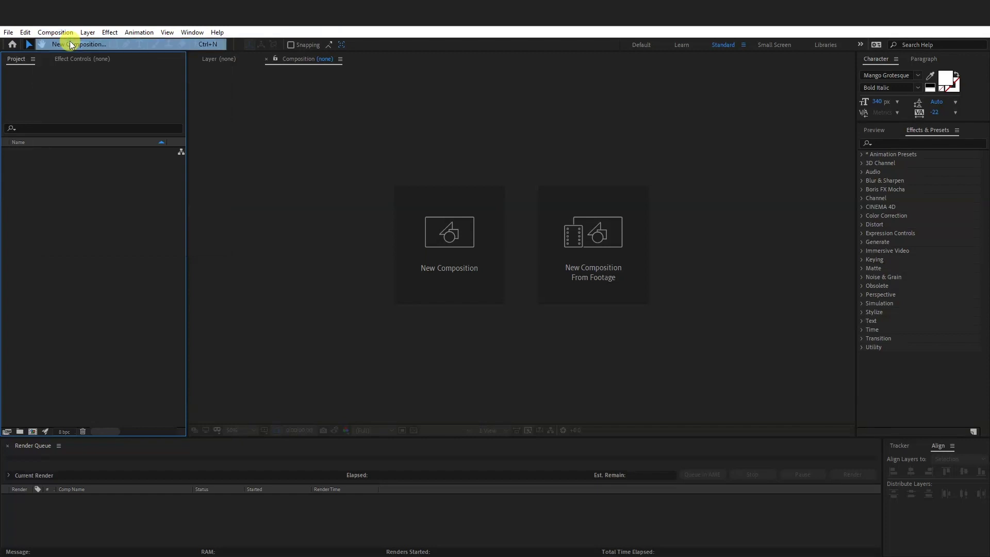
pyautogui.click(687, 328)
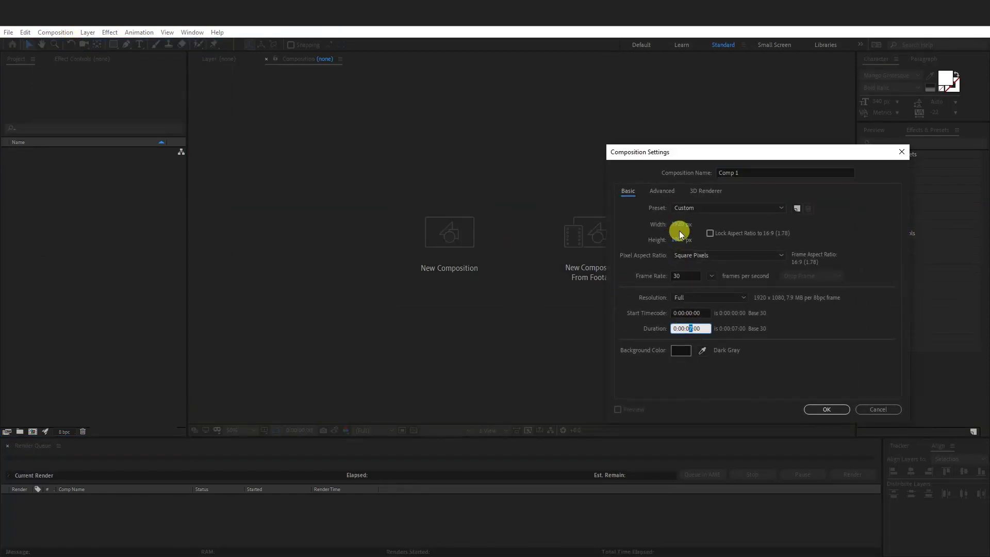
pyautogui.click(743, 173)
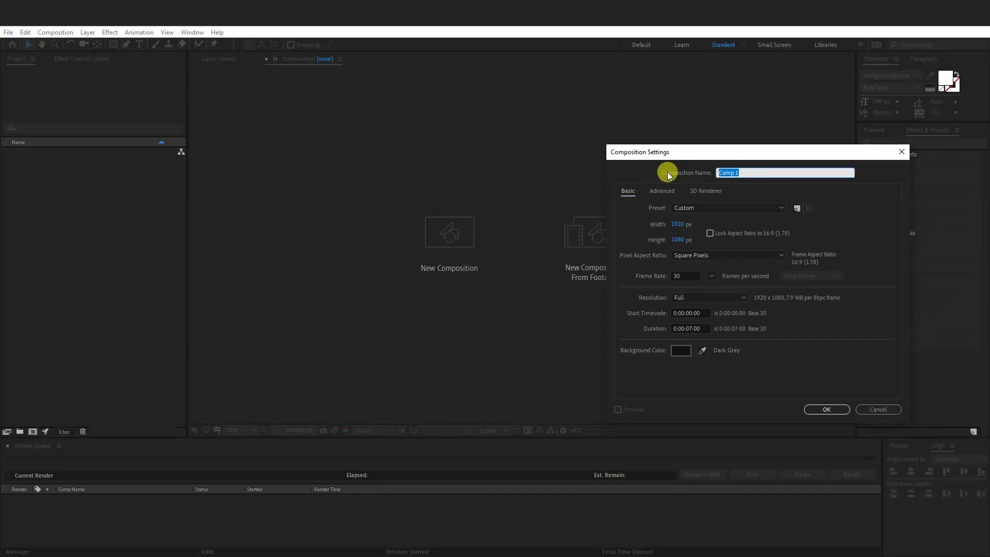
pyautogui.write('TXT')
pyautogui.click(825, 409)
# Step: Import Super.ai into the Project panel and add it to the TXT composition
pyautogui.click(846, 238)
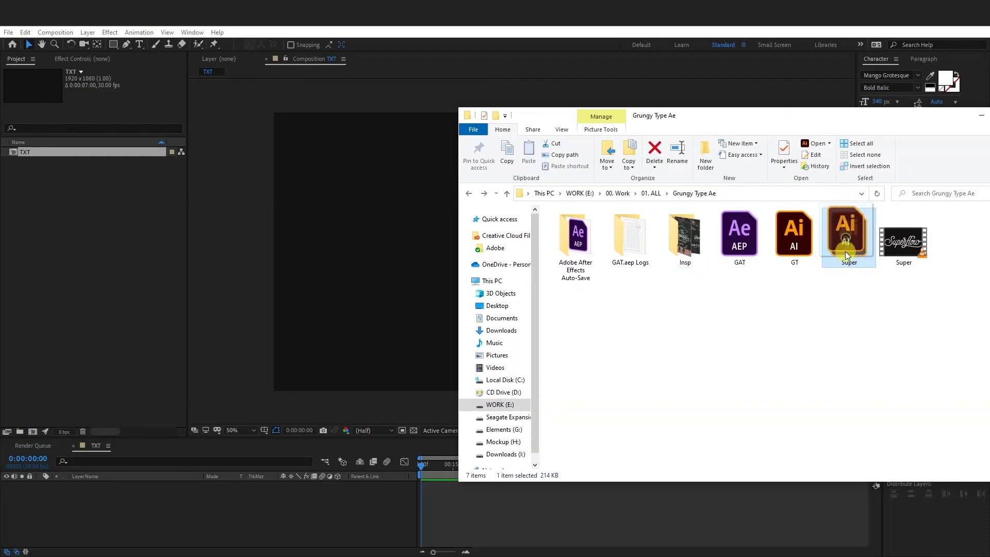
pyautogui.moveTo(845, 239)
pyautogui.mouseDown()
pyautogui.moveTo(499, 306)
pyautogui.moveTo(67, 235)
pyautogui.mouseUp()
pyautogui.moveTo(30, 152); pyautogui.dragTo(201, 508)
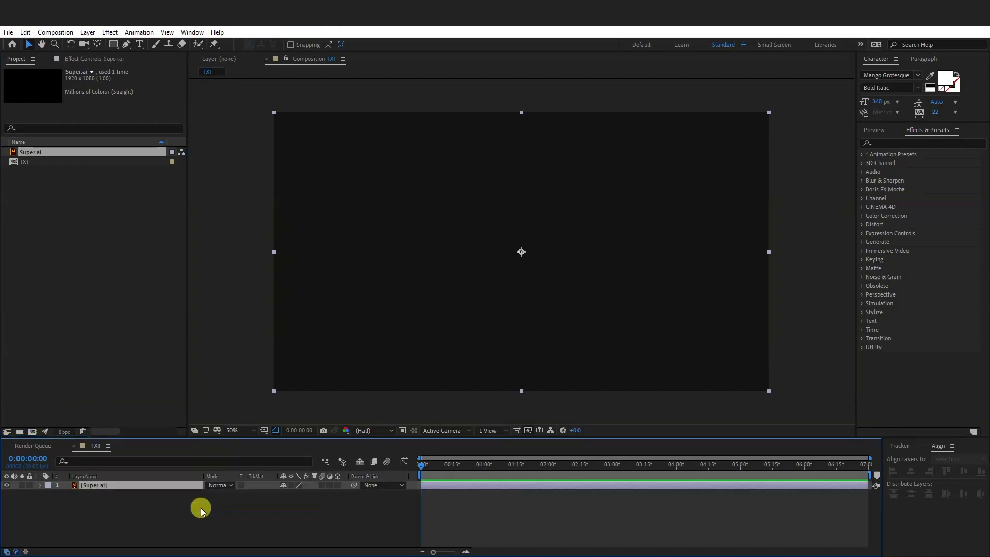
# Step: Turn the Super.ai layer into a Super Outlines shape layer with Create Shapes from Vector Layer
pyautogui.rightClick(133, 485)
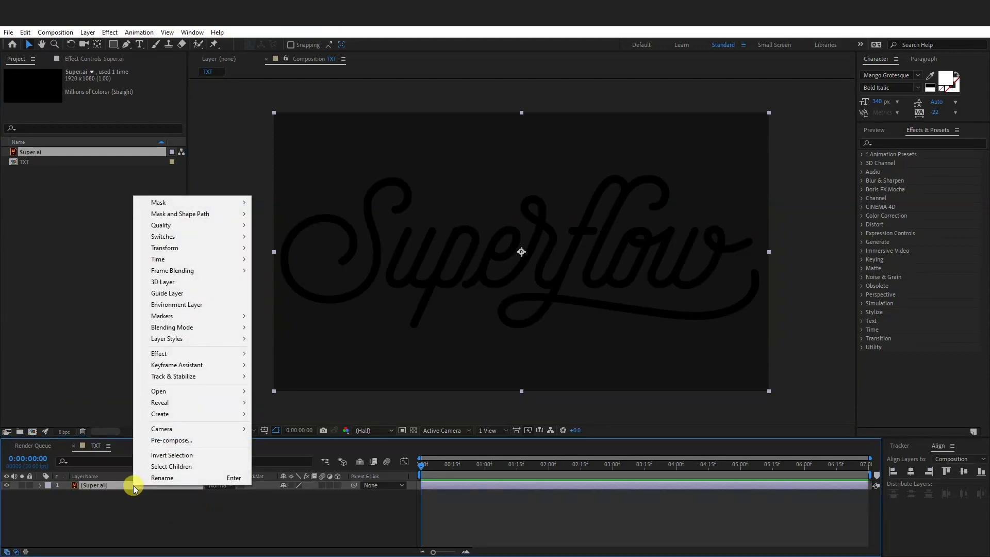
pyautogui.moveTo(160, 413)
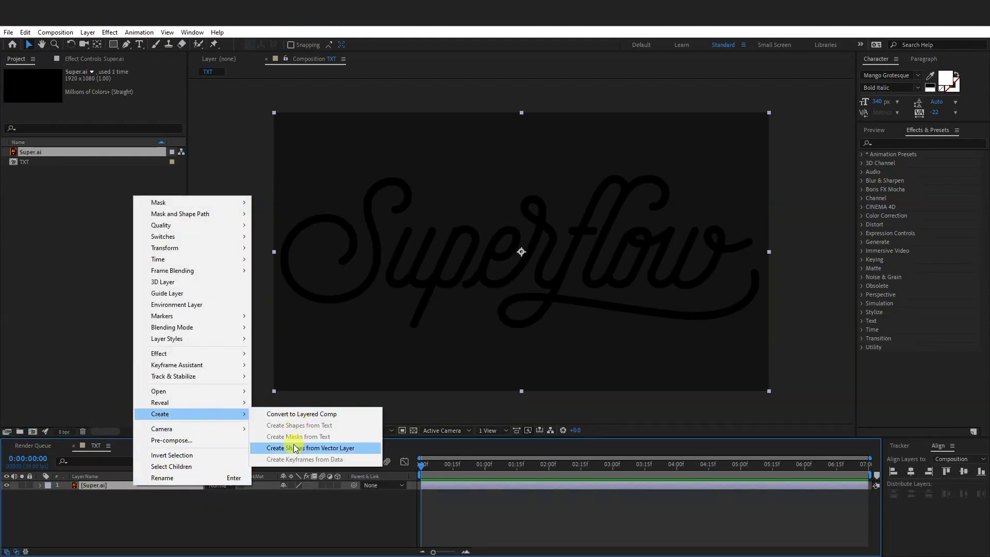
pyautogui.click(337, 450)
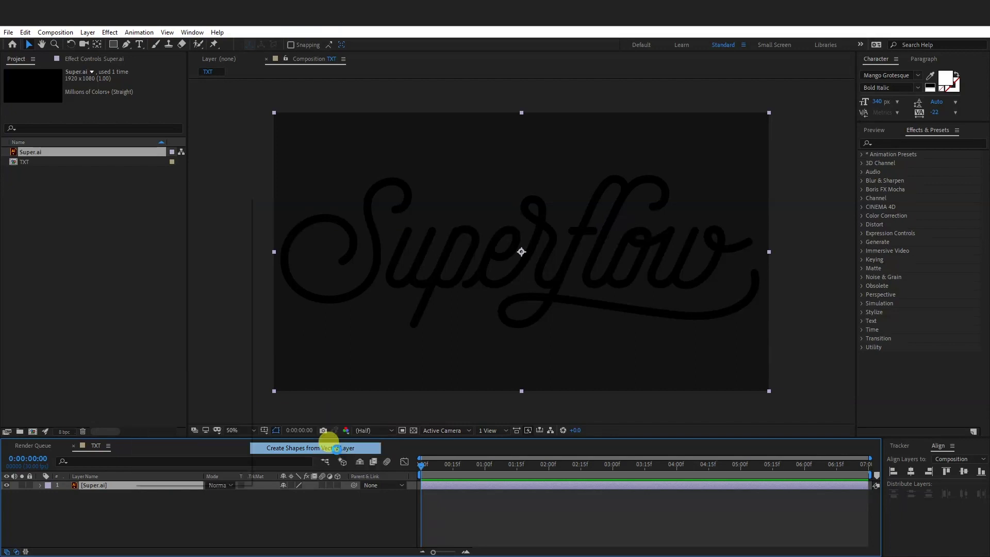
pyautogui.click(108, 496)
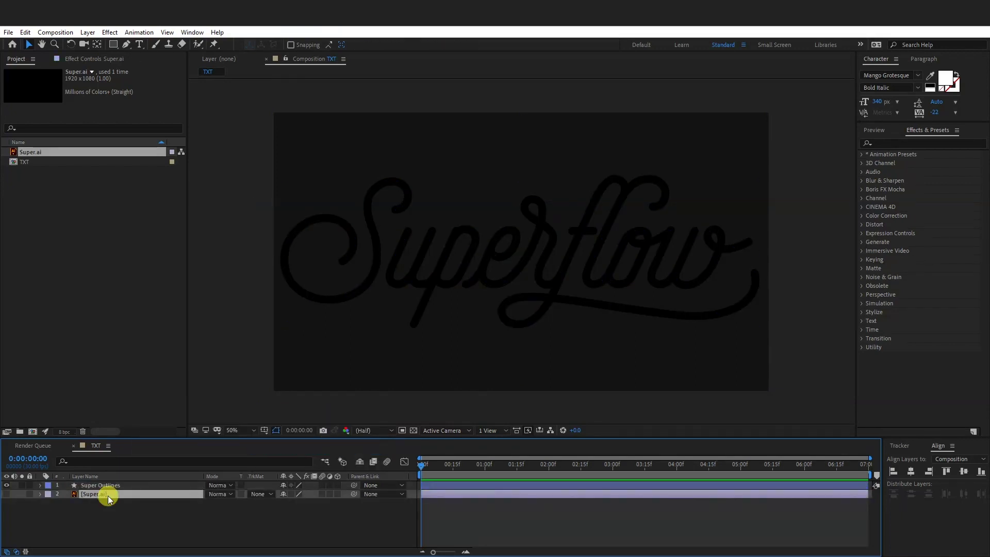
# Step: Delete the original Super.ai layer and inspect the outline paths up close
pyautogui.press('Delete')
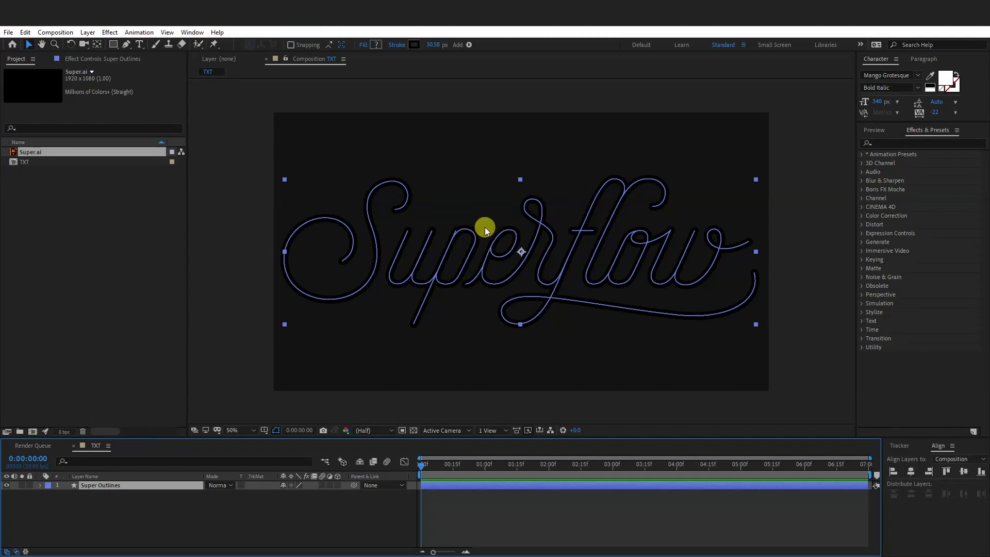
pyautogui.press('/')
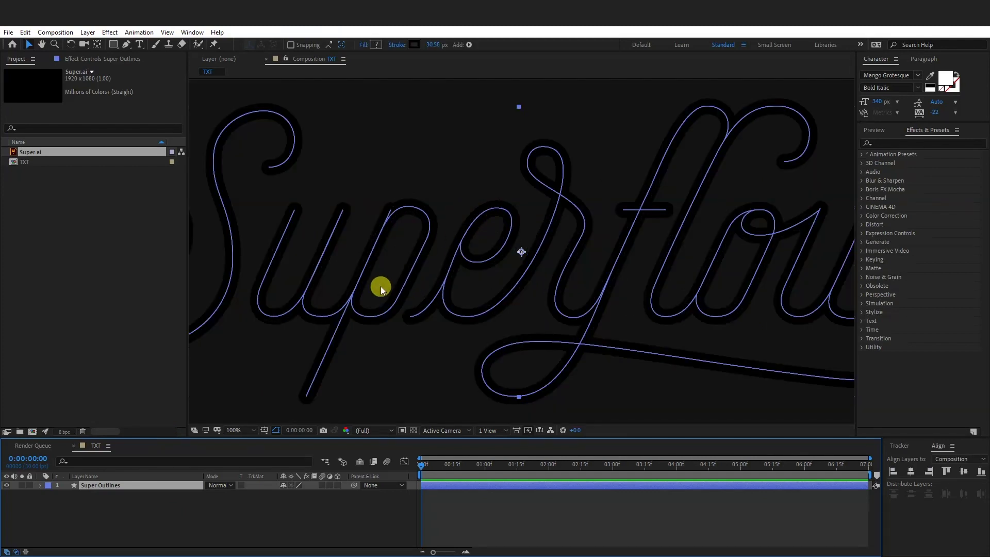
pyautogui.press(',')
pyautogui.press(',')
pyautogui.press(',')
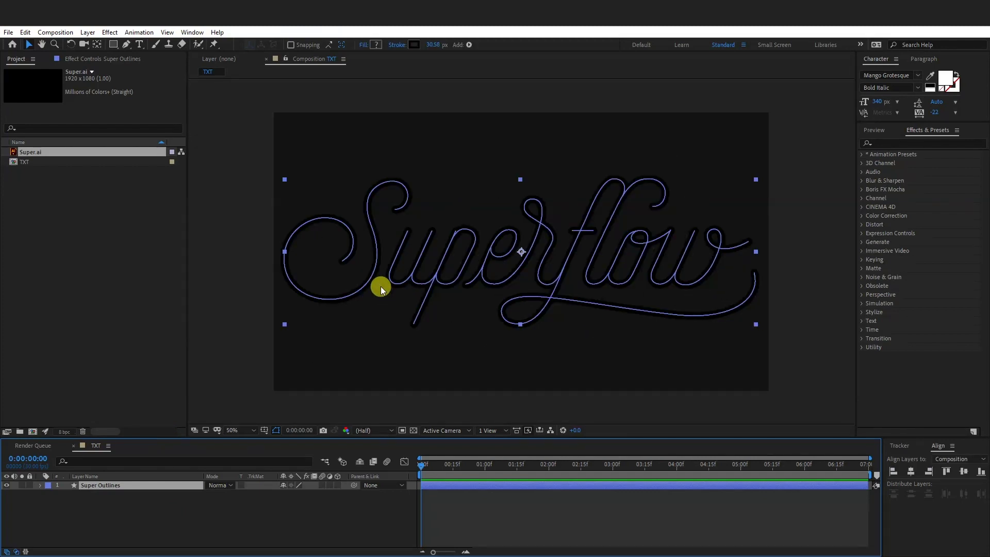
pyautogui.press('/')
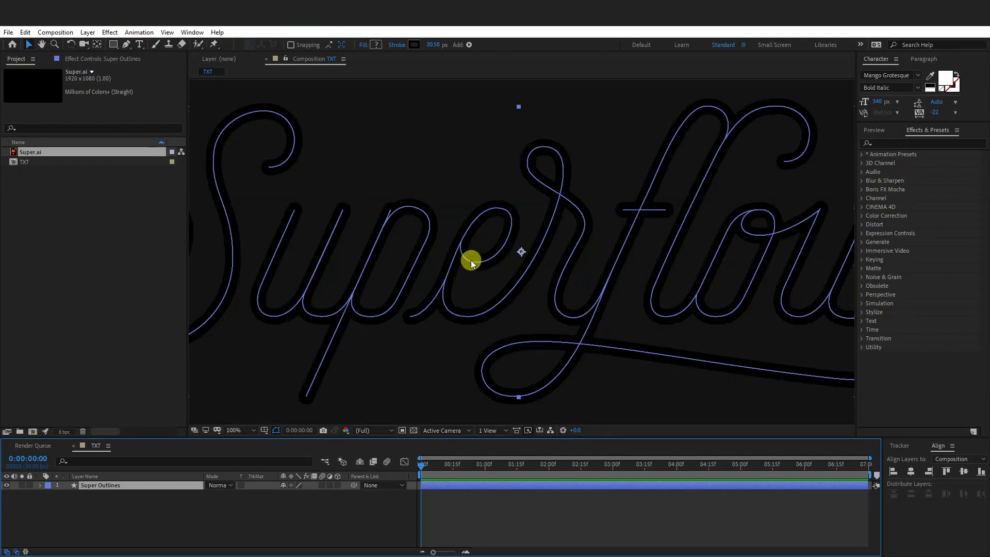
pyautogui.moveTo(429, 47); pyautogui.dragTo(437, 48)
pyautogui.press(',')
pyautogui.press(',')
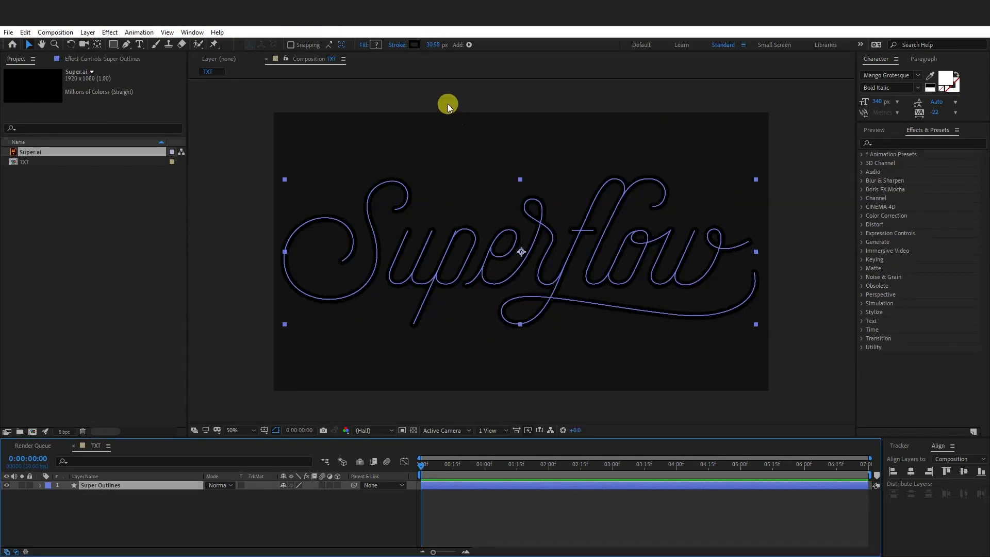
# Step: Set the lettering stroke colour to pale pink #F3DFDF
pyautogui.click(414, 44)
pyautogui.moveTo(745, 224); pyautogui.dragTo(713, 225)
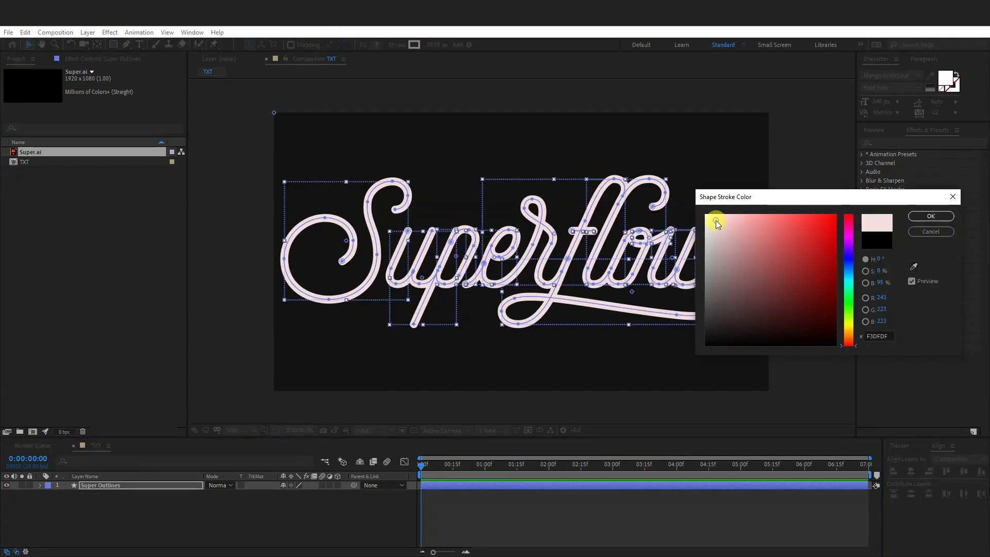
pyautogui.press('Return')
pyautogui.click(43, 485)
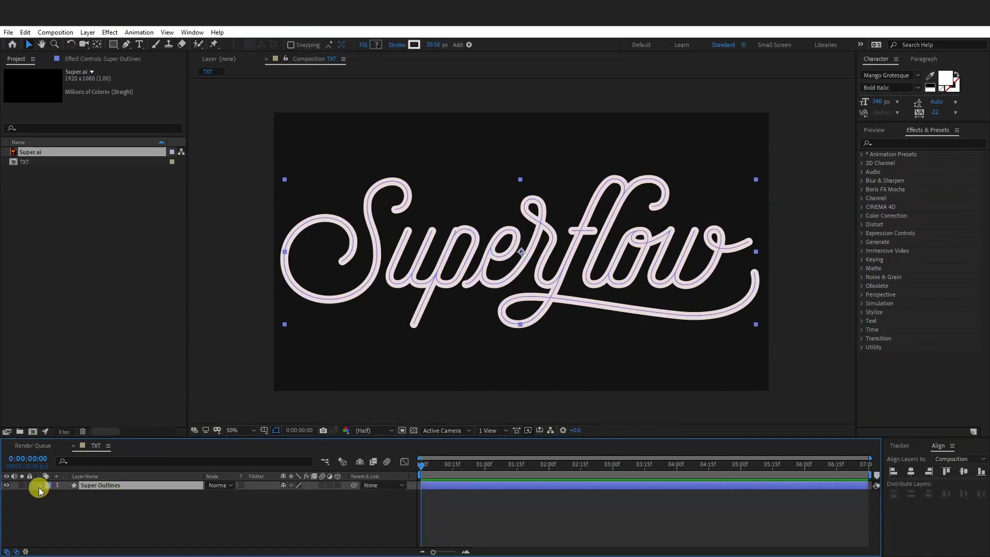
# Step: Add a Trim Paths operator to the Super Outlines layer
pyautogui.click(41, 485)
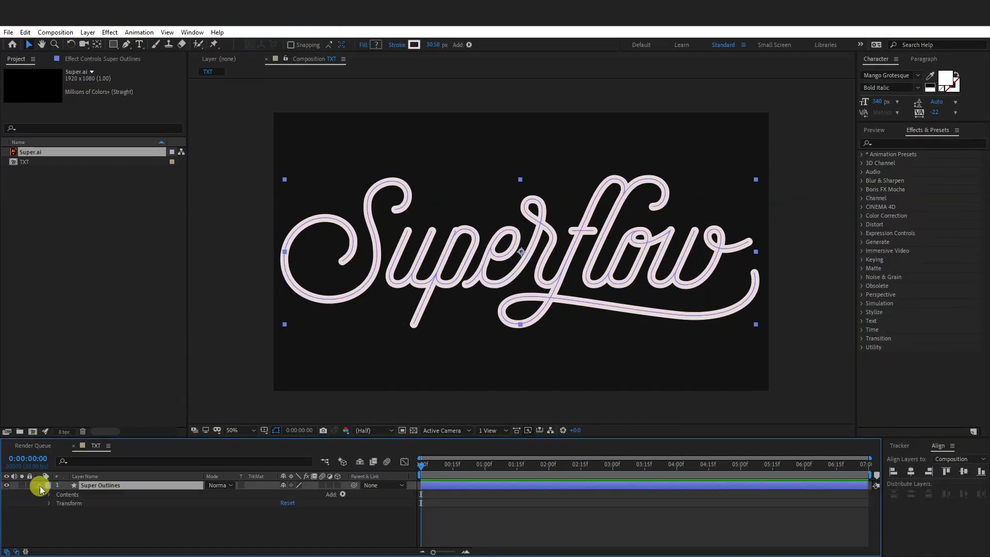
pyautogui.click(341, 492)
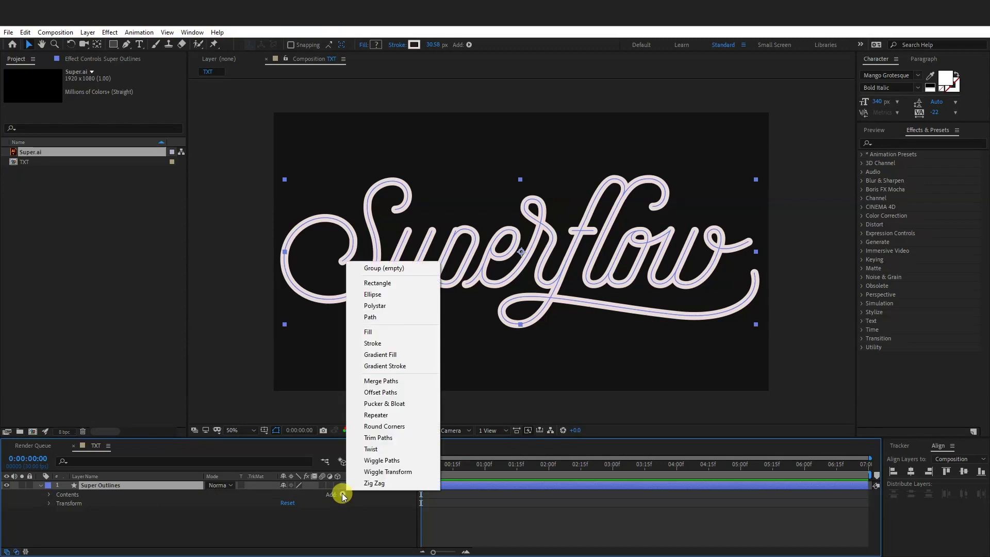
pyautogui.click(380, 439)
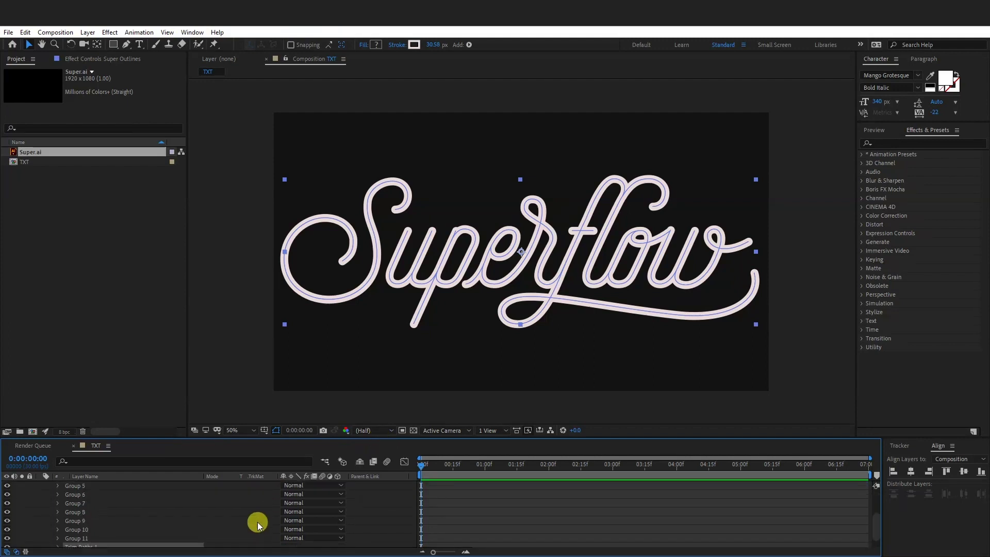
pyautogui.scroll(-1, 259, 520)
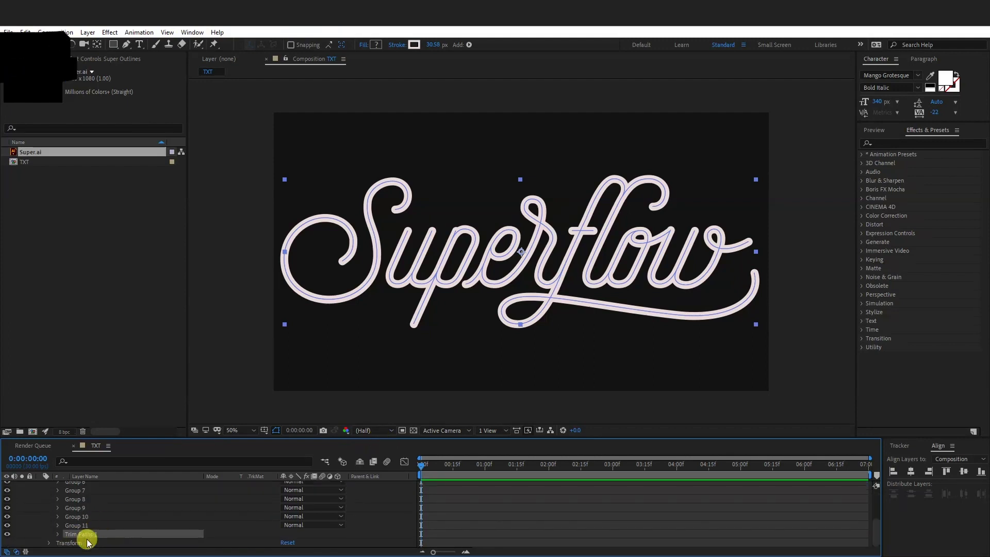
# Step: Scrub the Trim Paths Start value to test the stroke trim, then select End
pyautogui.click(58, 534)
pyautogui.scroll(-4, 192, 522)
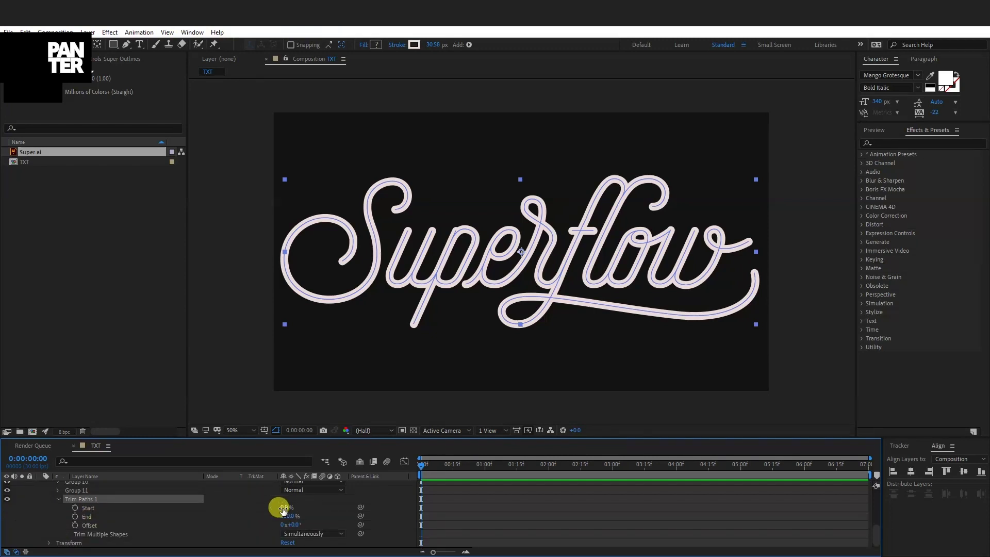
pyautogui.moveTo(283, 509)
pyautogui.mouseDown()
pyautogui.moveTo(329, 511)
pyautogui.moveTo(260, 510)
pyautogui.moveTo(345, 513)
pyautogui.moveTo(221, 503)
pyautogui.moveTo(286, 517)
pyautogui.mouseUp()
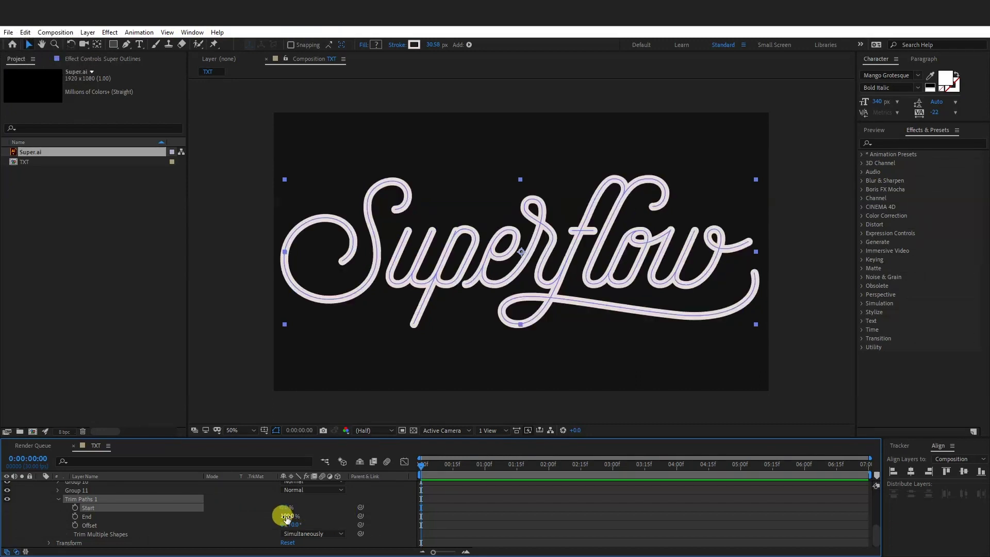
pyautogui.click(93, 517)
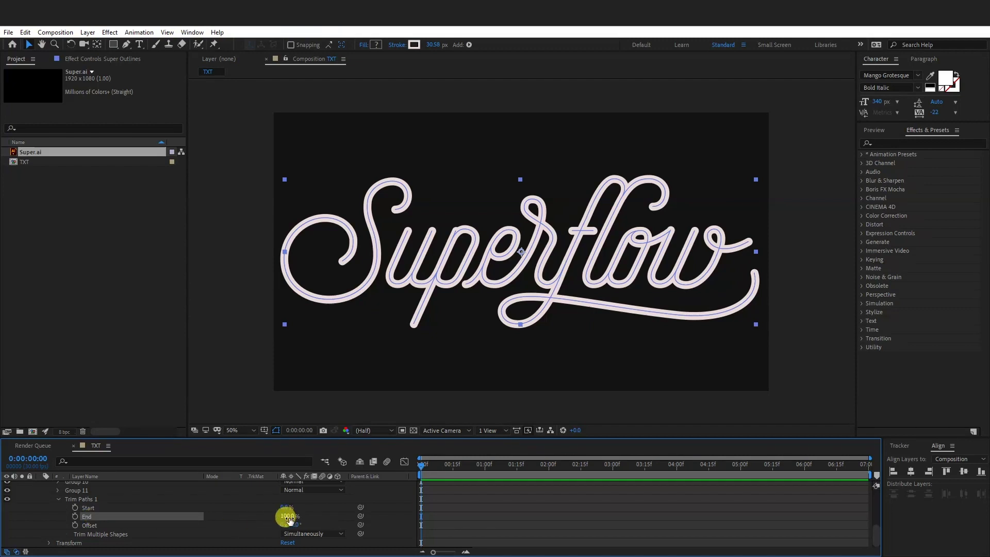
# Step: Keyframe Trim Paths End from 0% at the start to 100% at 0:00:01:15
pyautogui.moveTo(286, 517); pyautogui.dragTo(194, 520)
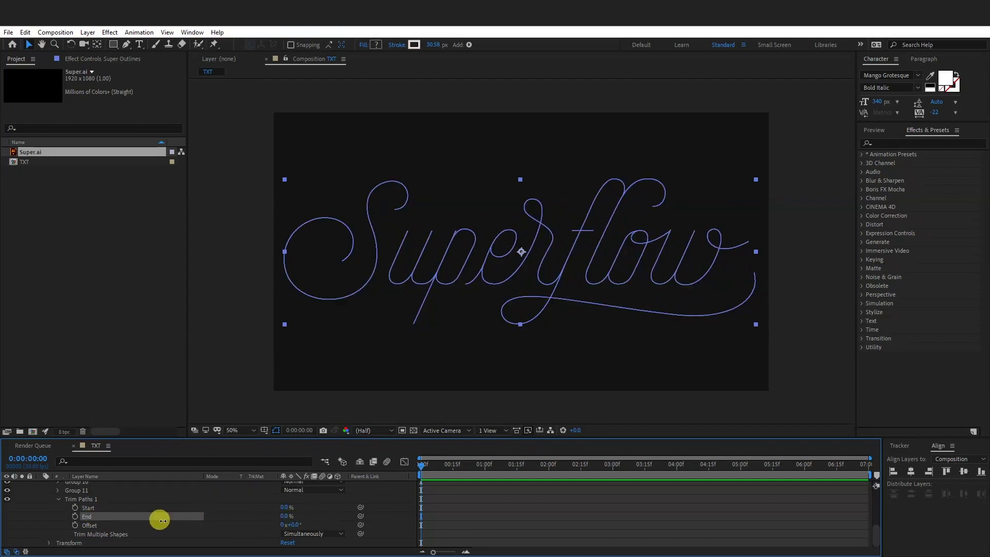
pyautogui.click(75, 516)
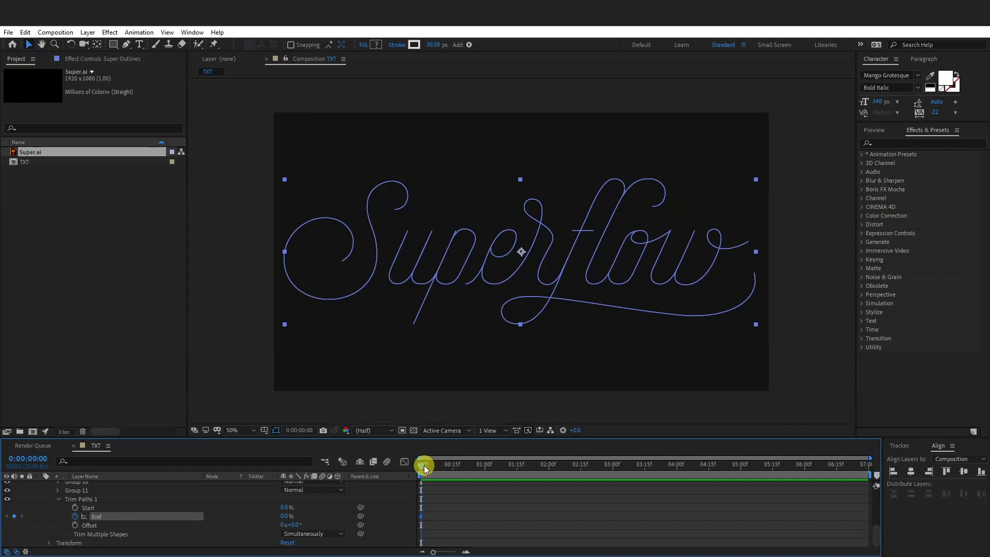
pyautogui.moveTo(424, 464); pyautogui.dragTo(518, 476)
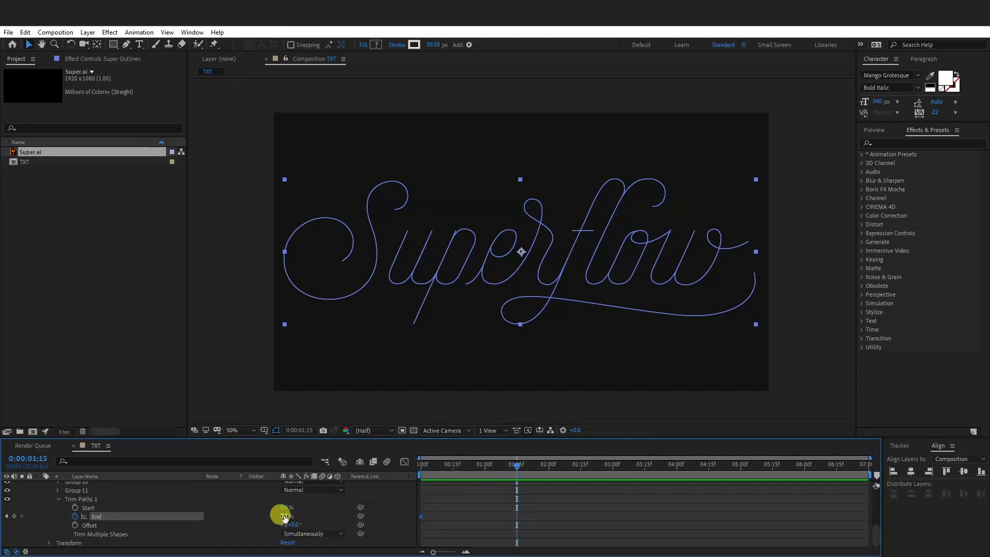
pyautogui.moveTo(283, 515); pyautogui.dragTo(378, 521)
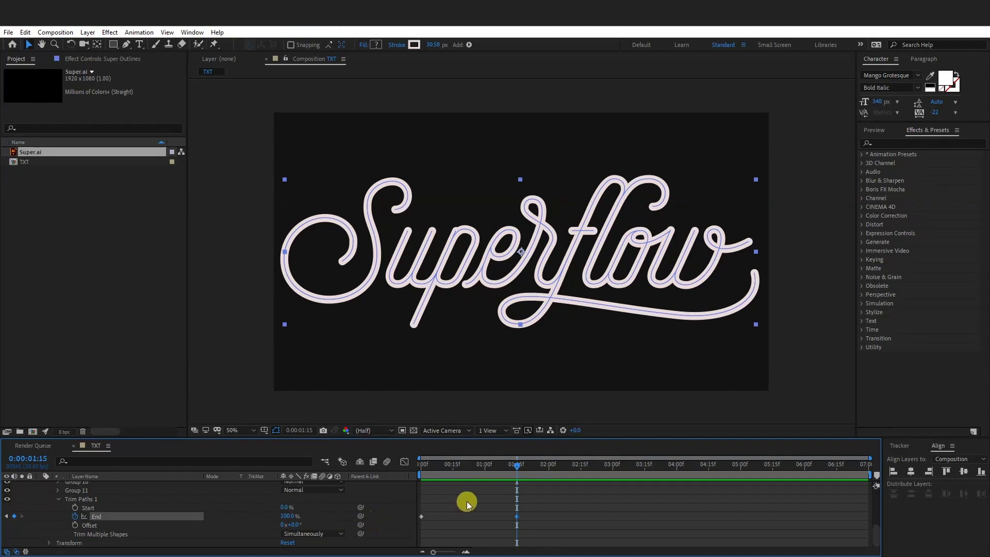
# Step: Preview the draw-on from the start, then select both End keyframes
pyautogui.moveTo(482, 466); pyautogui.dragTo(400, 464)
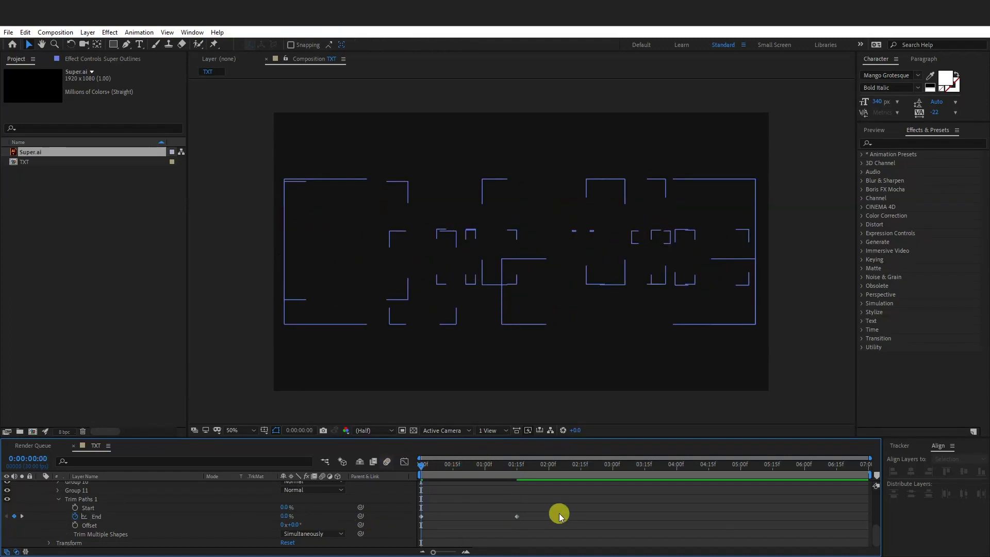
pyautogui.press('space')
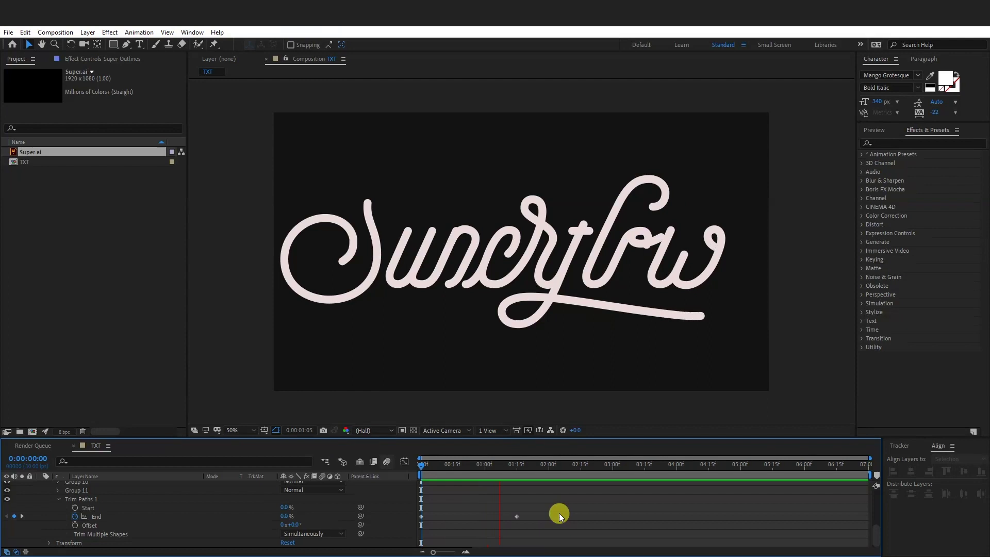
pyautogui.press('space')
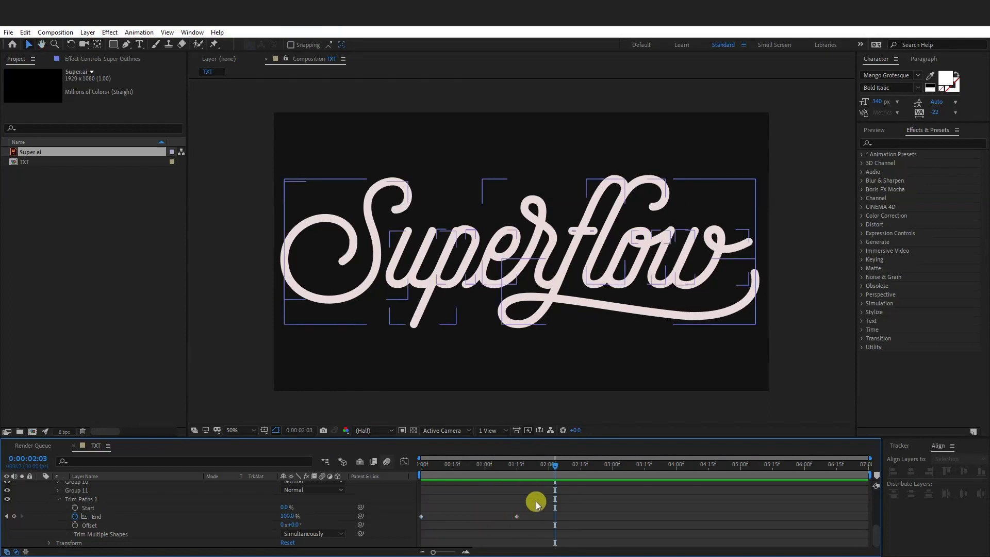
pyautogui.moveTo(540, 501); pyautogui.dragTo(418, 519)
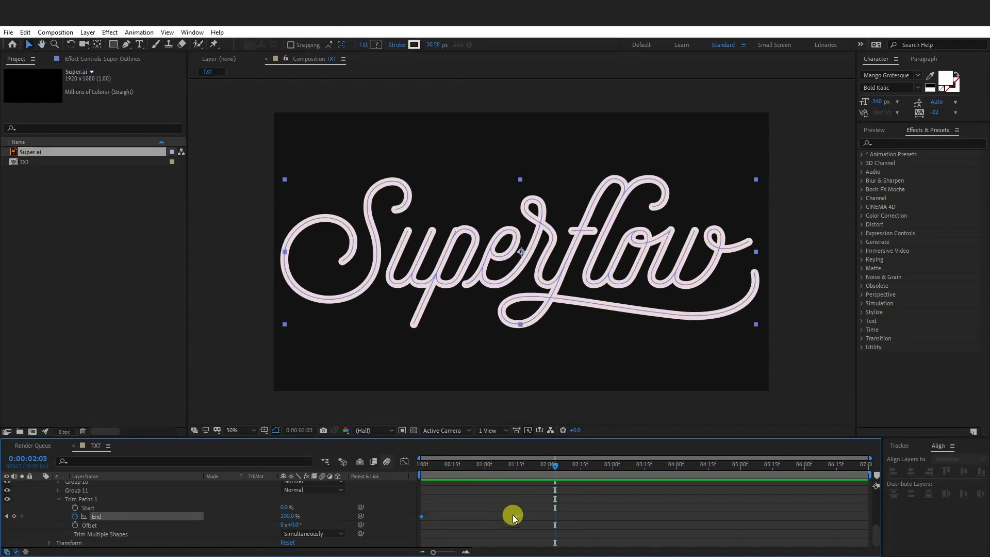
# Step: Apply Easy Ease to both End keyframes and preview the smoothed draw-on from the start
pyautogui.rightClick(516, 519)
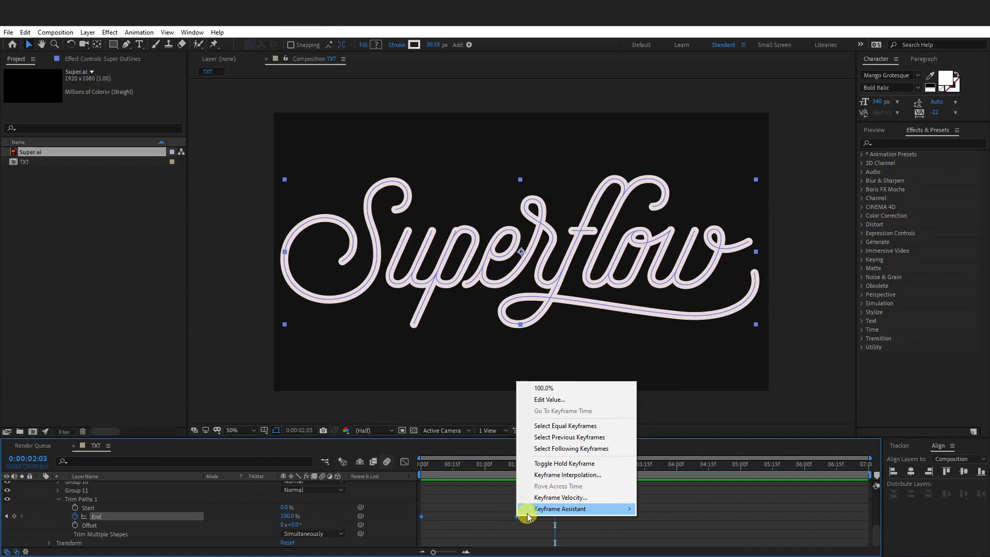
pyautogui.moveTo(560, 509)
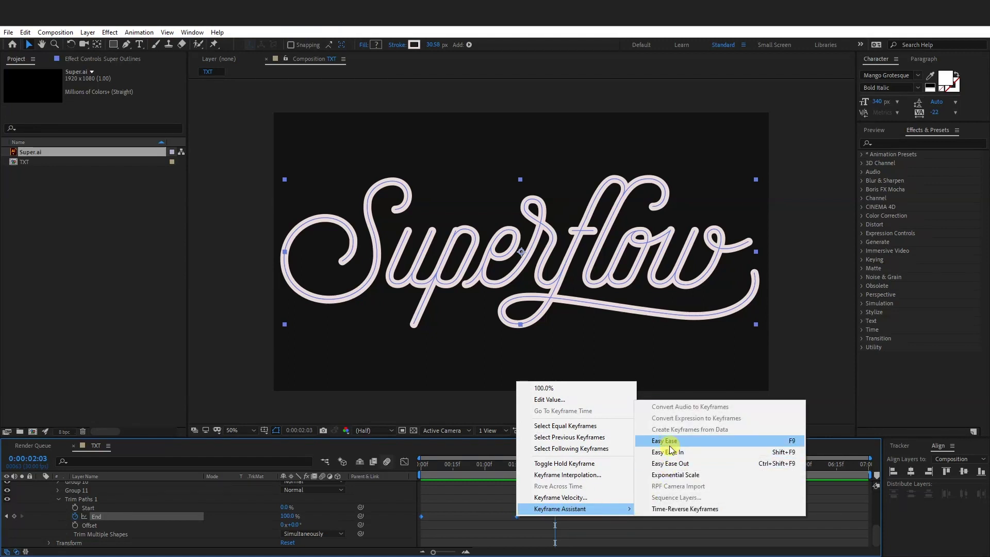
pyautogui.click(671, 448)
pyautogui.moveTo(521, 470); pyautogui.dragTo(421, 465)
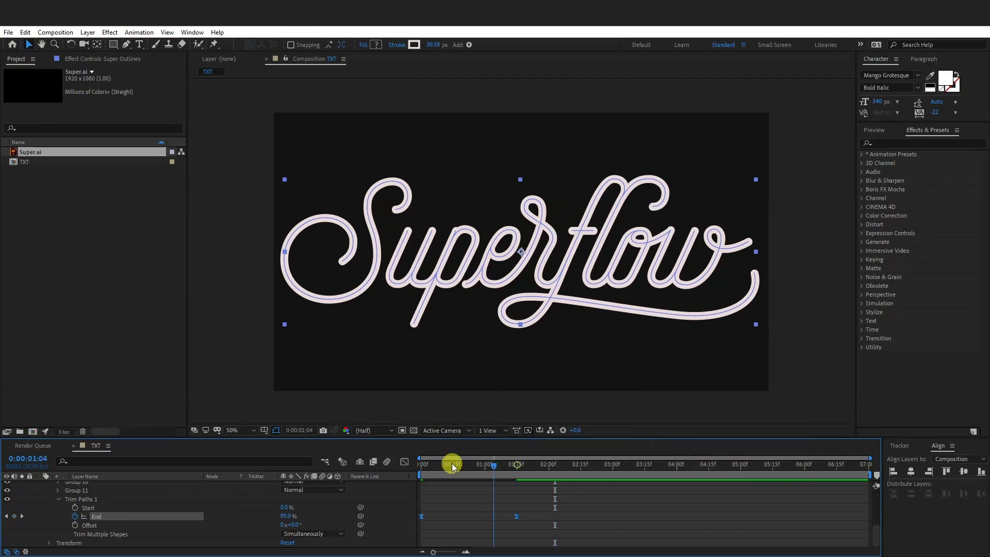
pyautogui.press('space')
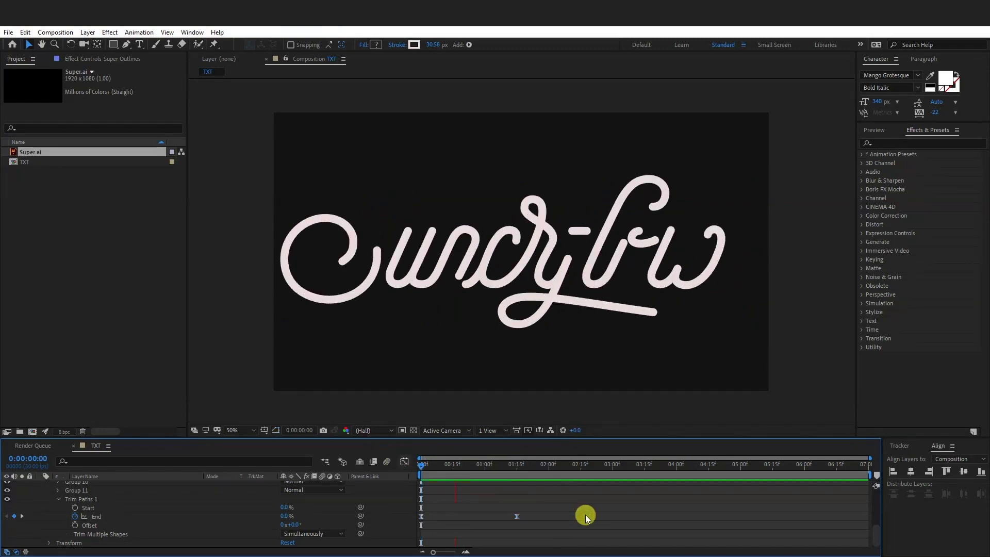
# Step: Search for 'roughen' and drag Roughen Edges onto the Super Outlines layer
pyautogui.click(901, 143)
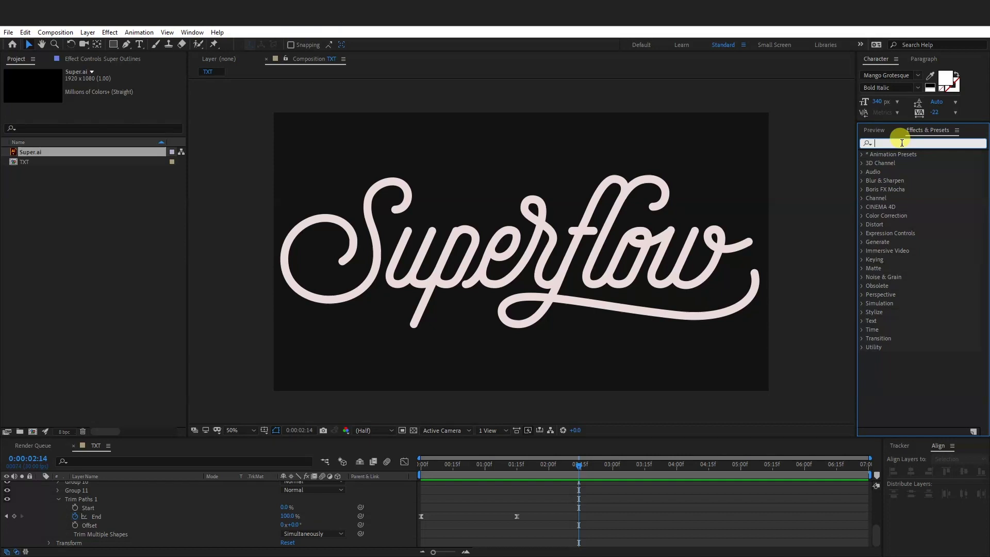
pyautogui.write('roughen')
pyautogui.click(913, 163)
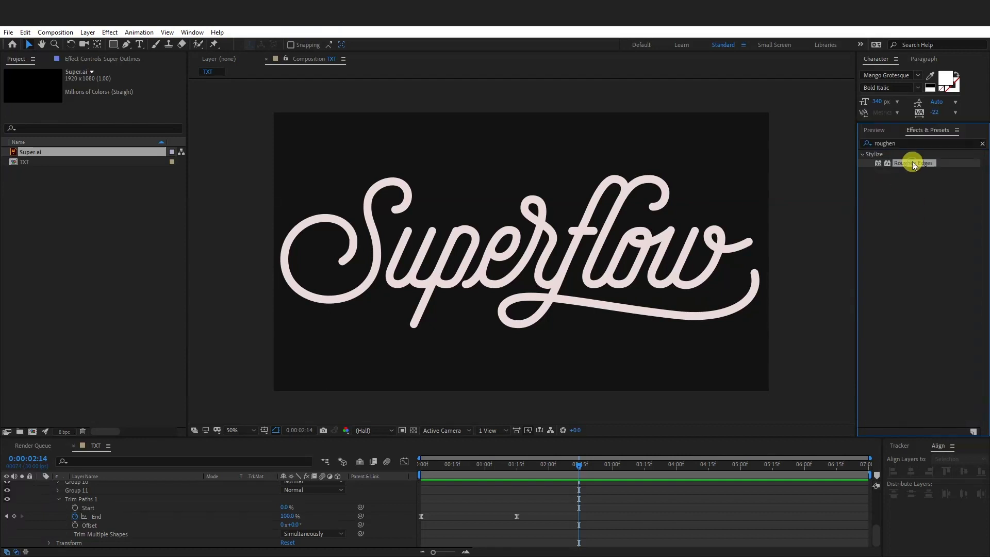
pyautogui.moveTo(914, 162)
pyautogui.mouseDown()
pyautogui.moveTo(526, 248)
pyautogui.moveTo(521, 269)
pyautogui.mouseUp()
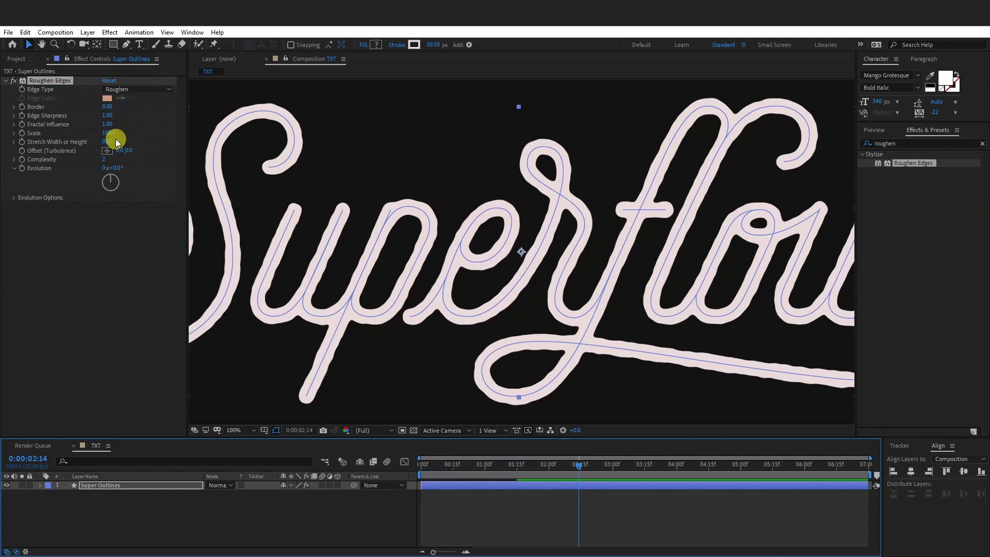
pyautogui.click(121, 106)
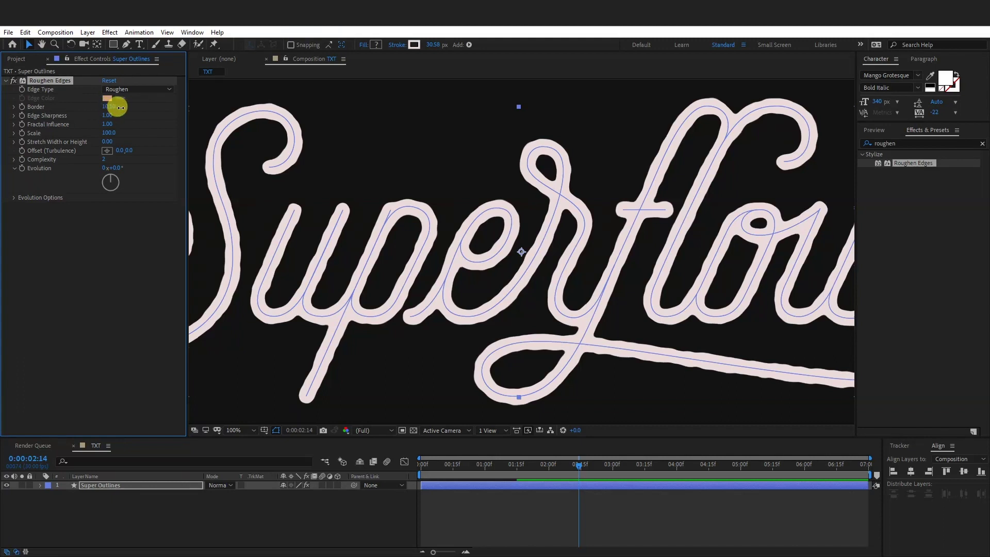
pyautogui.moveTo(120, 108)
pyautogui.mouseDown()
pyautogui.moveTo(376, 126)
pyautogui.moveTo(193, 126)
pyautogui.moveTo(102, 162)
pyautogui.moveTo(116, 159)
pyautogui.mouseUp()
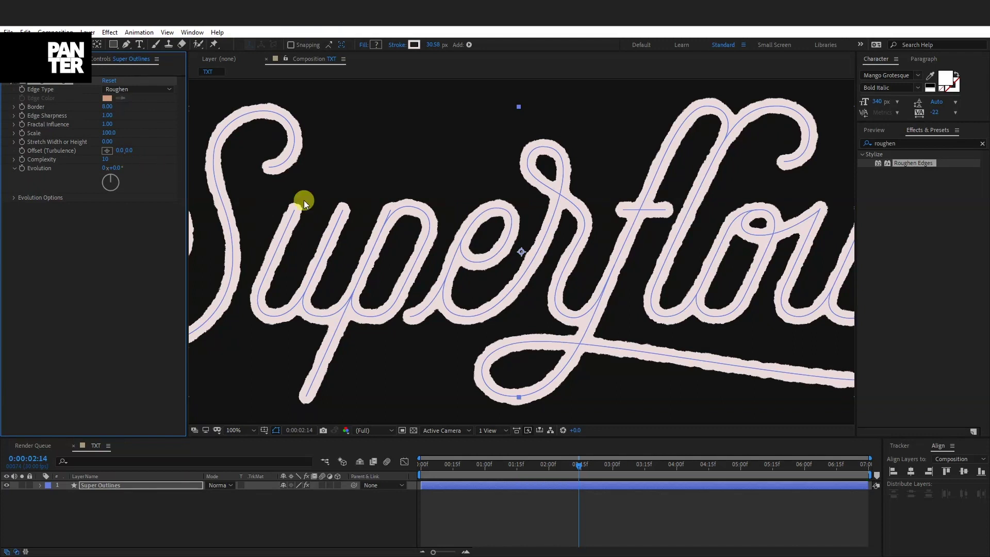
pyautogui.hotkey('ctrl', 'z')
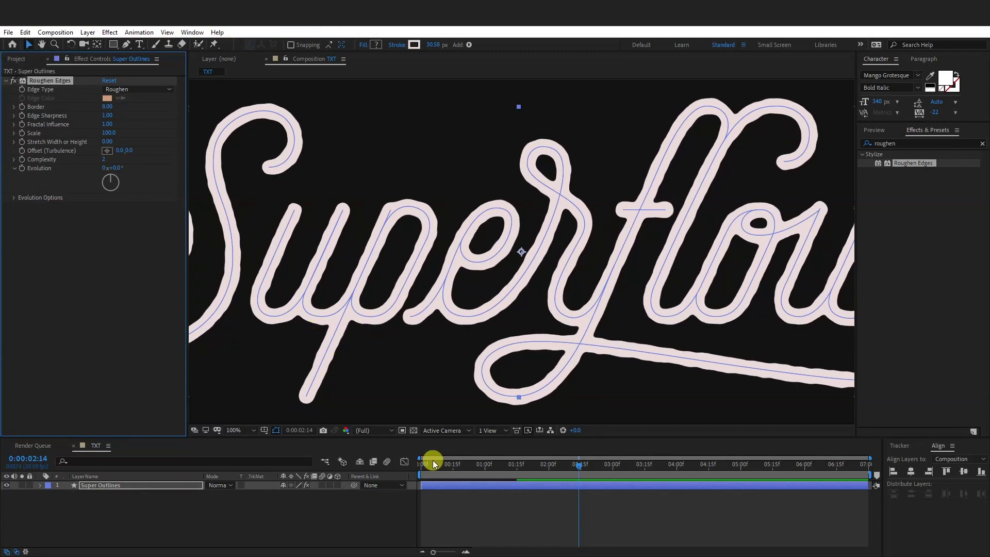
# Step: Keyframe Turbulence Offset from 0:00, try 857 later, then reset it to 0,0 near the end
pyautogui.moveTo(456, 469); pyautogui.dragTo(410, 466)
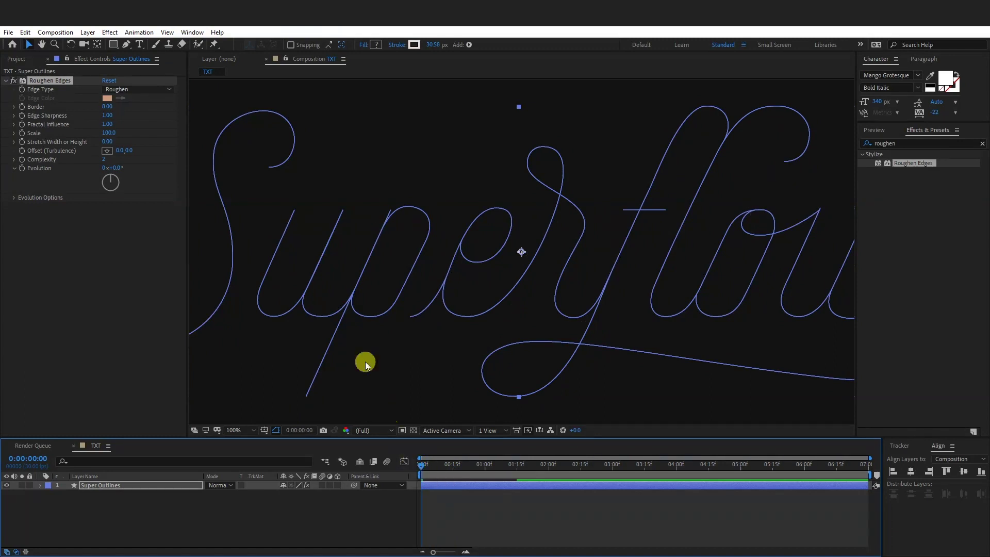
pyautogui.click(21, 151)
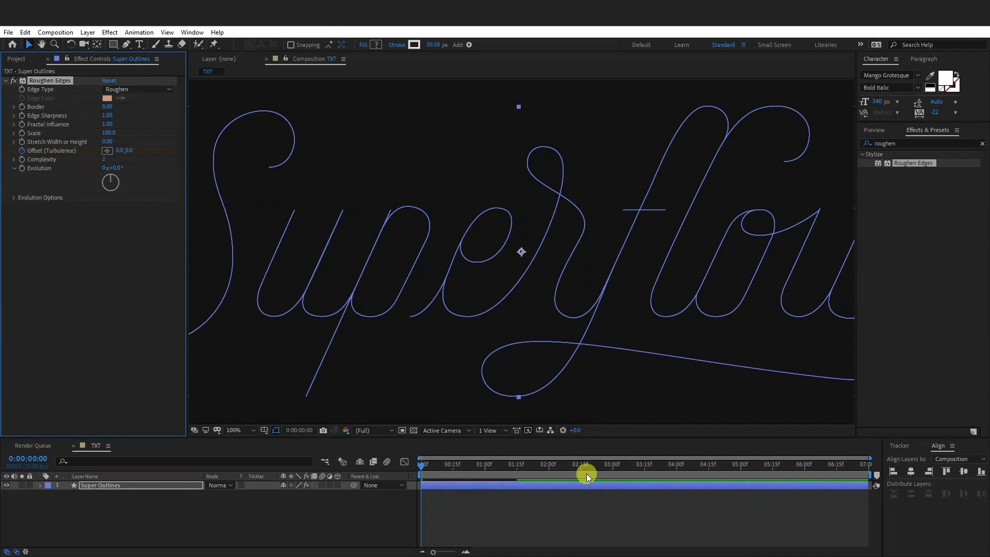
pyautogui.click(627, 466)
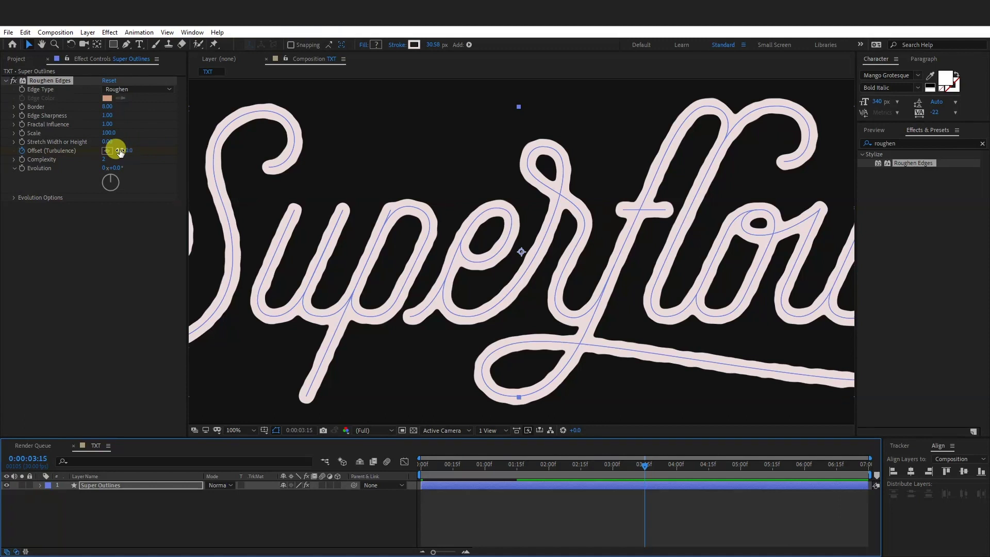
pyautogui.moveTo(120, 150)
pyautogui.mouseDown()
pyautogui.moveTo(613, 163)
pyautogui.moveTo(574, 163)
pyautogui.mouseUp()
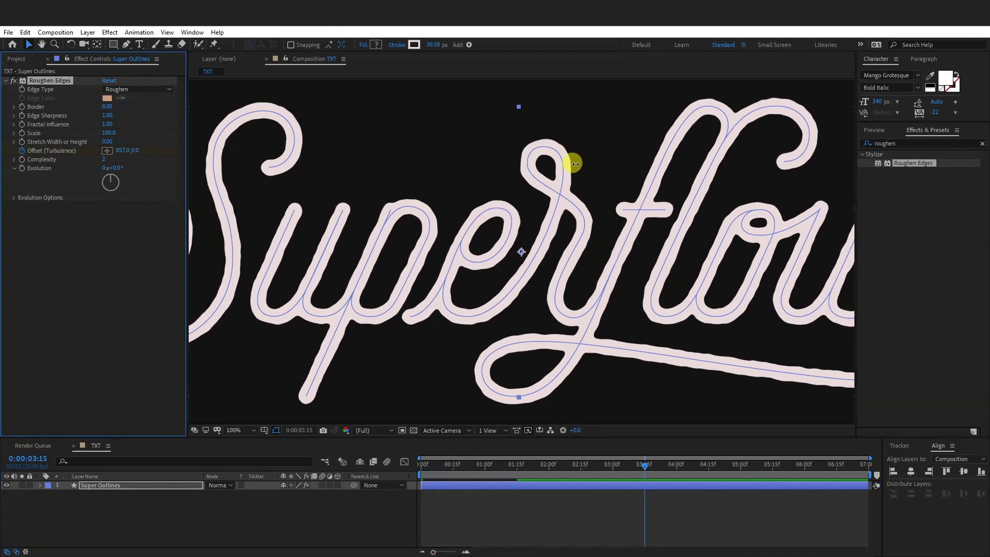
pyautogui.moveTo(646, 466); pyautogui.dragTo(868, 471)
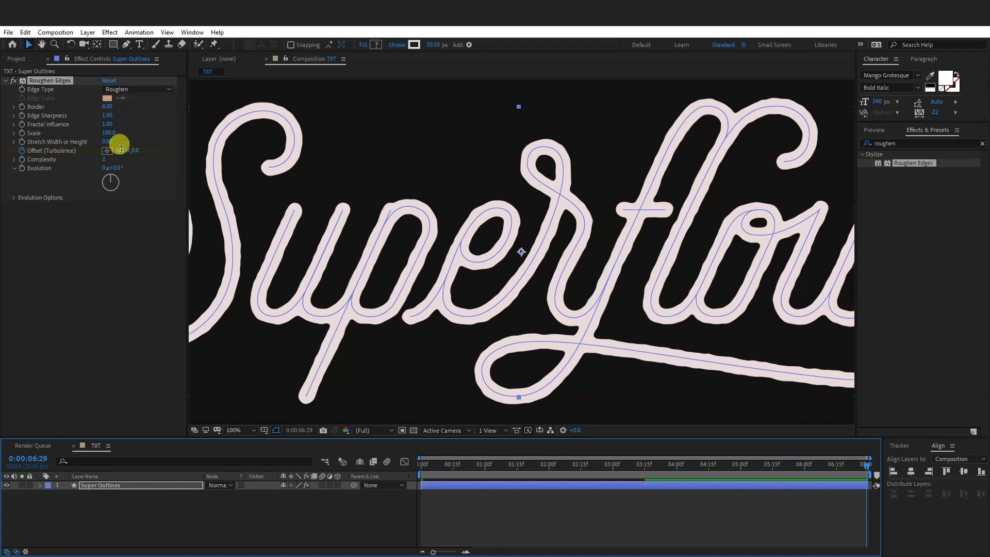
pyautogui.click(122, 150)
pyautogui.press('Return')
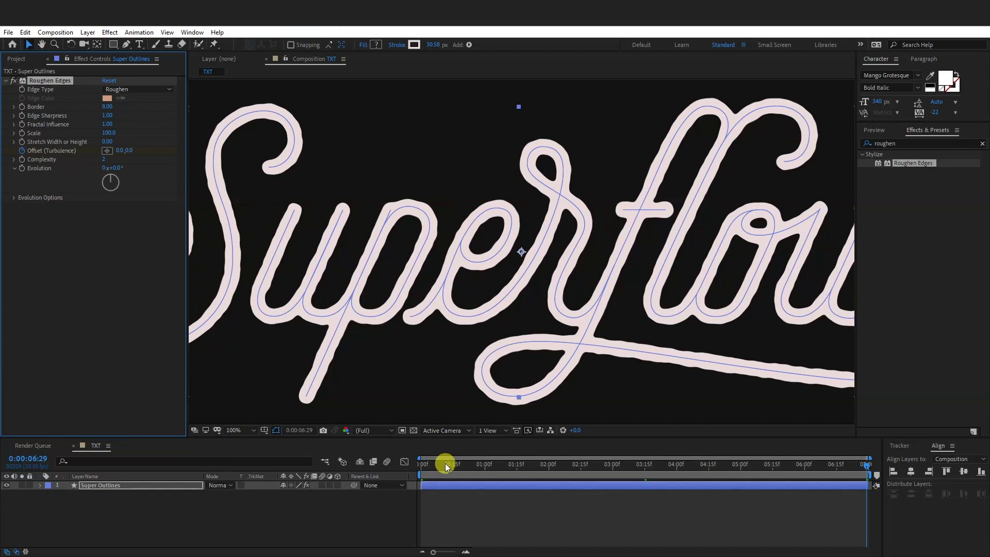
# Step: Play a RAM preview of the finished Superflow animation from the start
pyautogui.press('space')
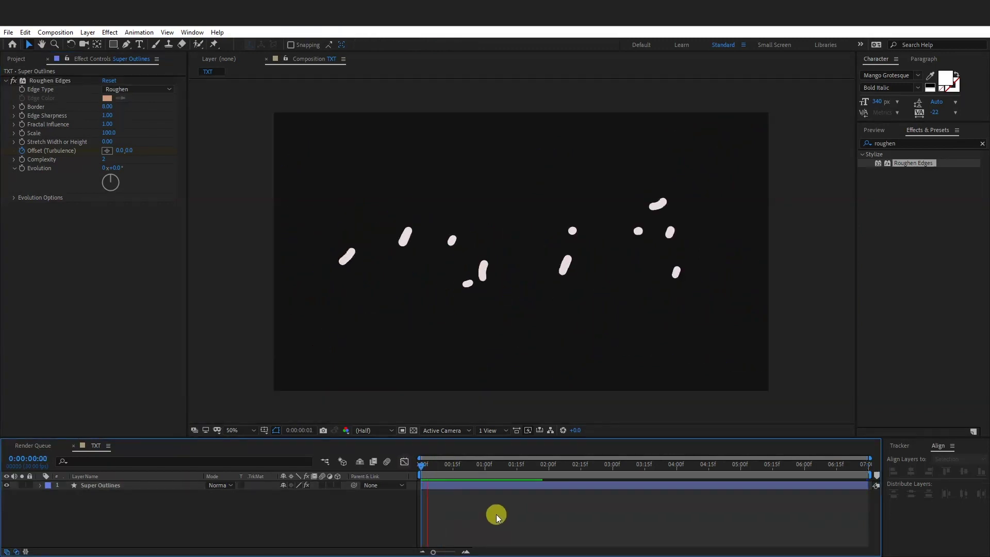